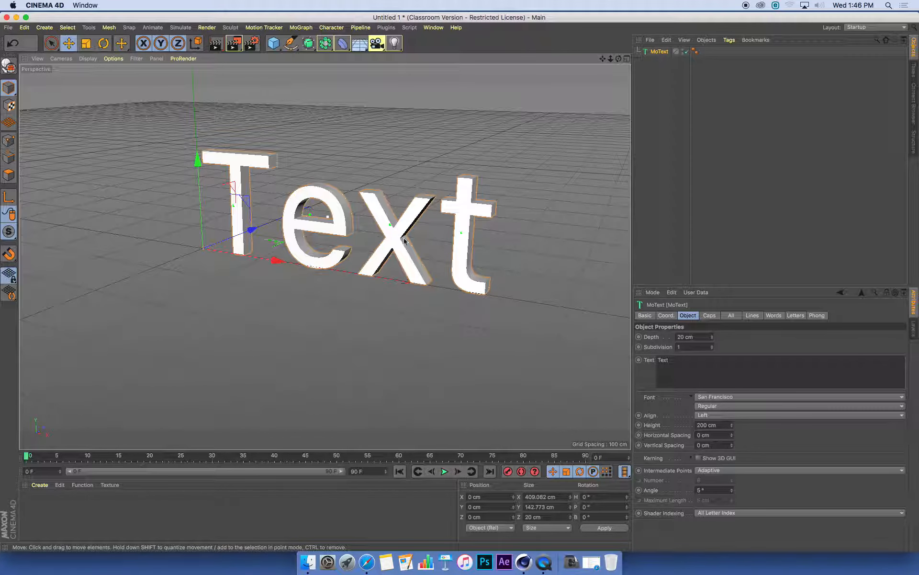
Step: Enlarge the attributes area and change the text object's wording to "MoText"
left_click_drag(734, 287, 735, 239)
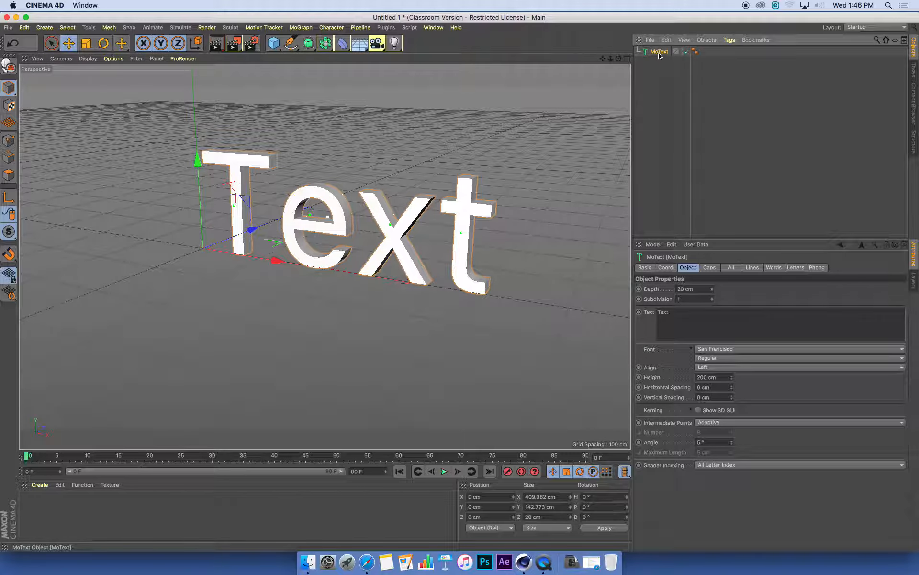
left_click(405, 206)
left_click(405, 207)
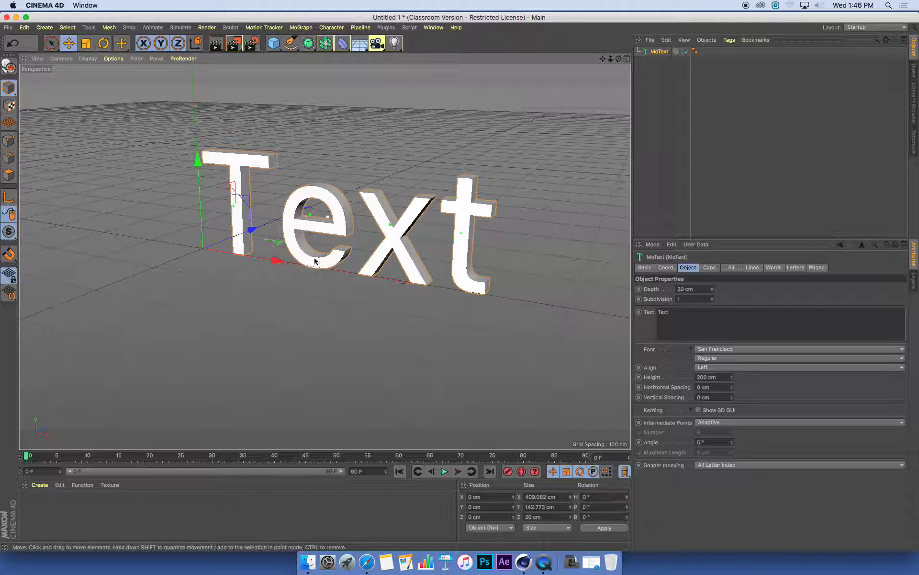
double_click(663, 312)
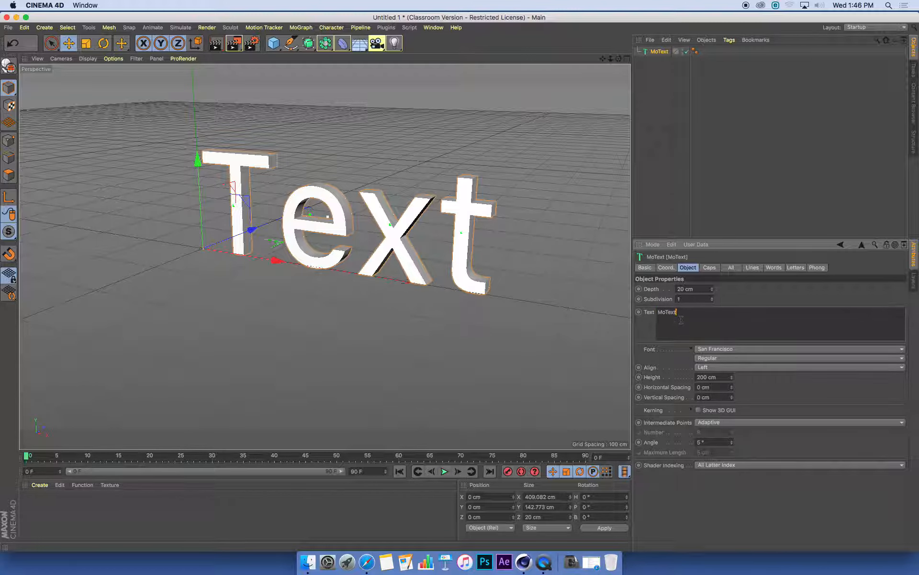
left_click(698, 299)
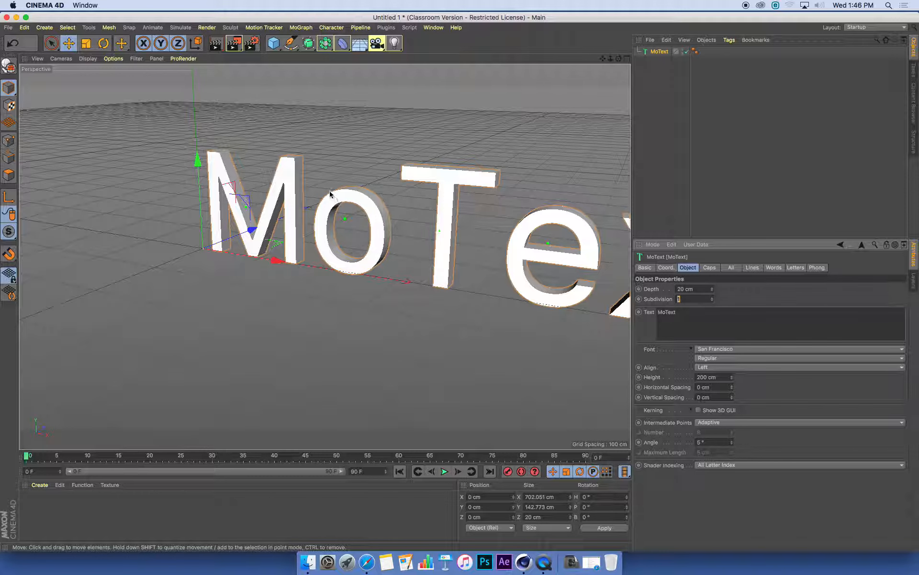
left_click_drag(365, 214, 387, 211, "alt")
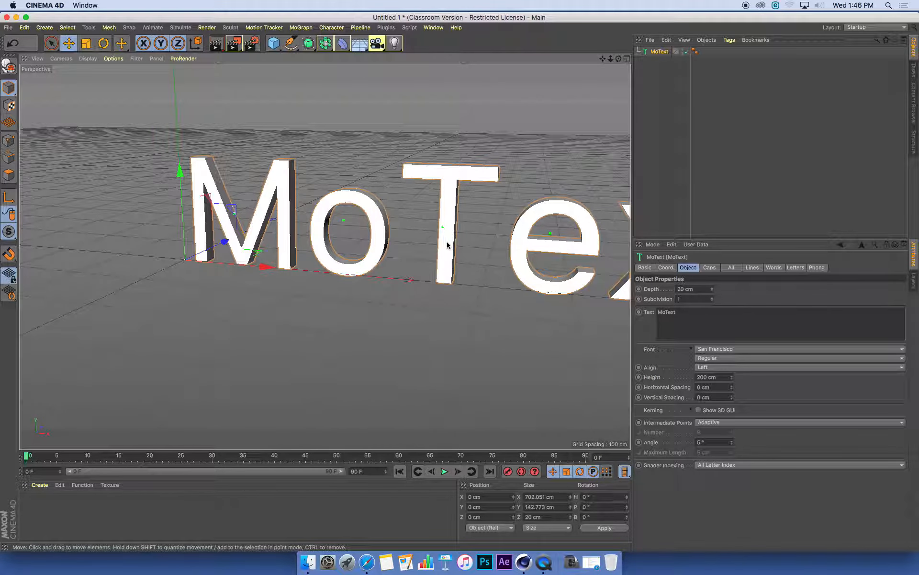
Step: Try the Skia font on the text object and settle on Futura Bold
left_click(758, 351)
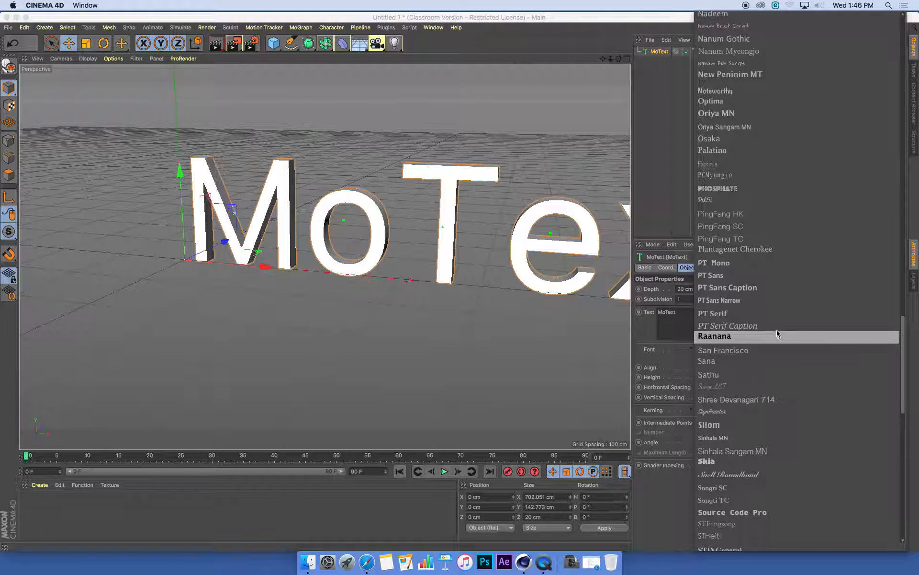
left_click(722, 461)
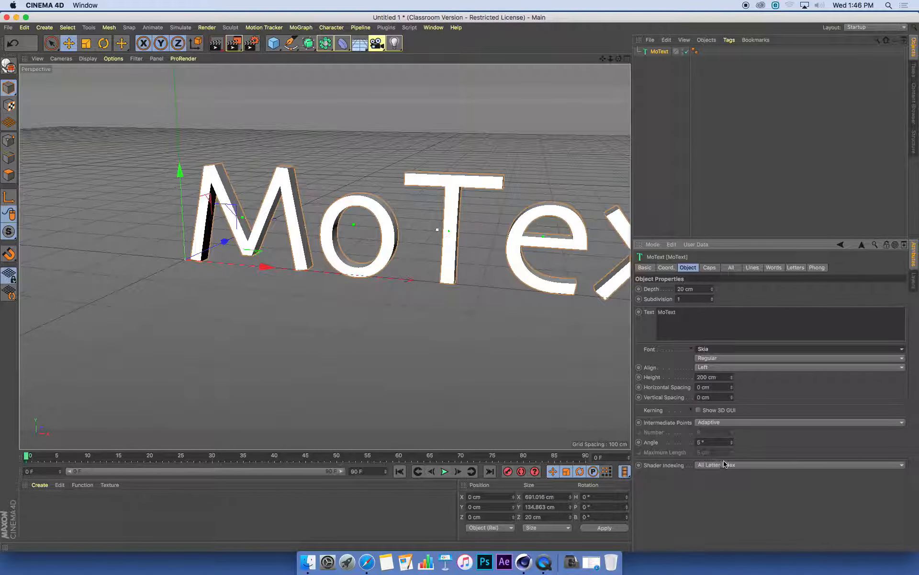
left_click(731, 350)
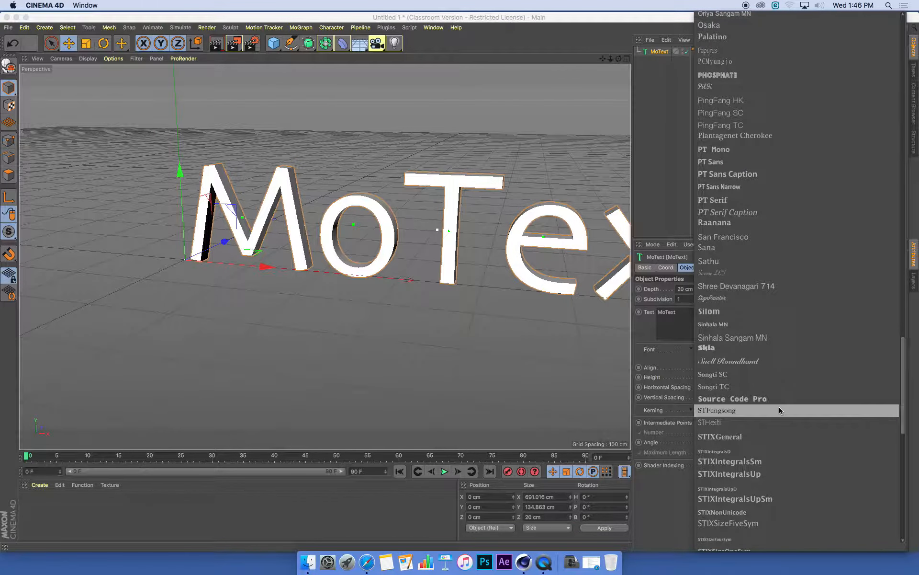
scroll(779, 410, "down", 10)
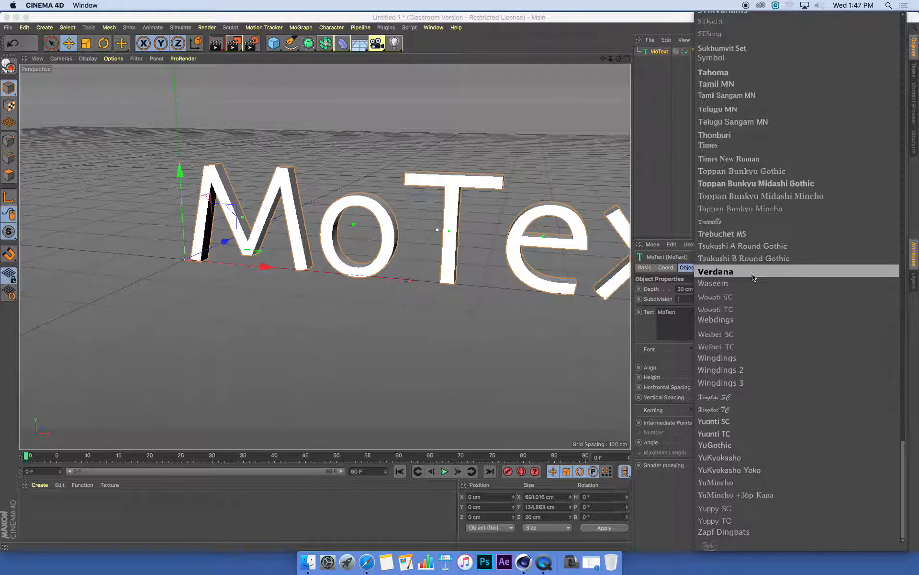
scroll(753, 278, "up", 3)
scroll(754, 279, "up", 20)
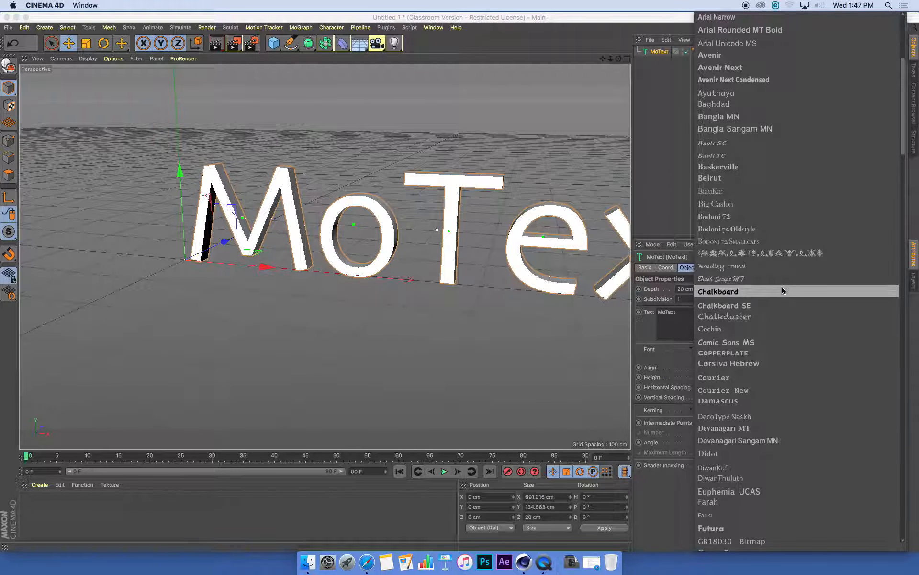
left_click(733, 528)
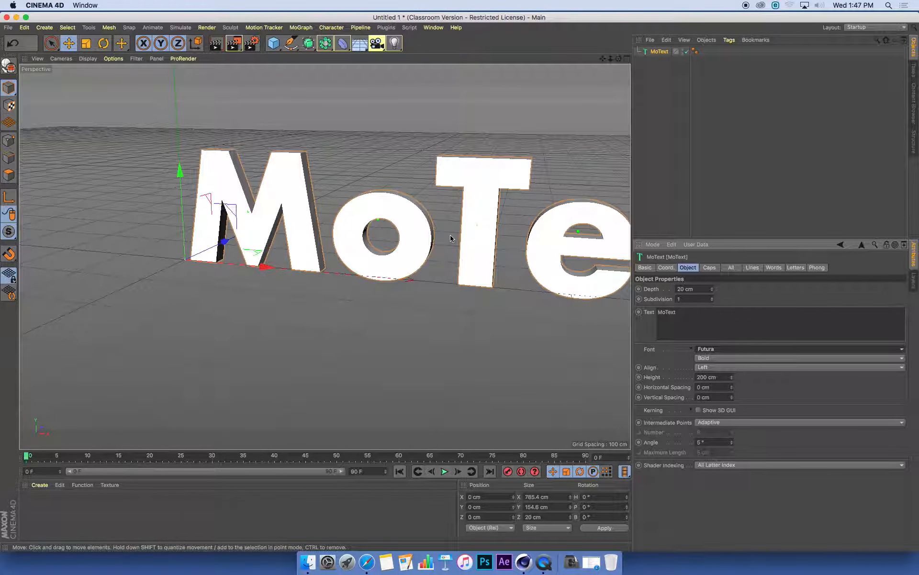
Step: Increase the extrusion depth of the MoText object to 145 cm
scroll(451, 234, "down", 5)
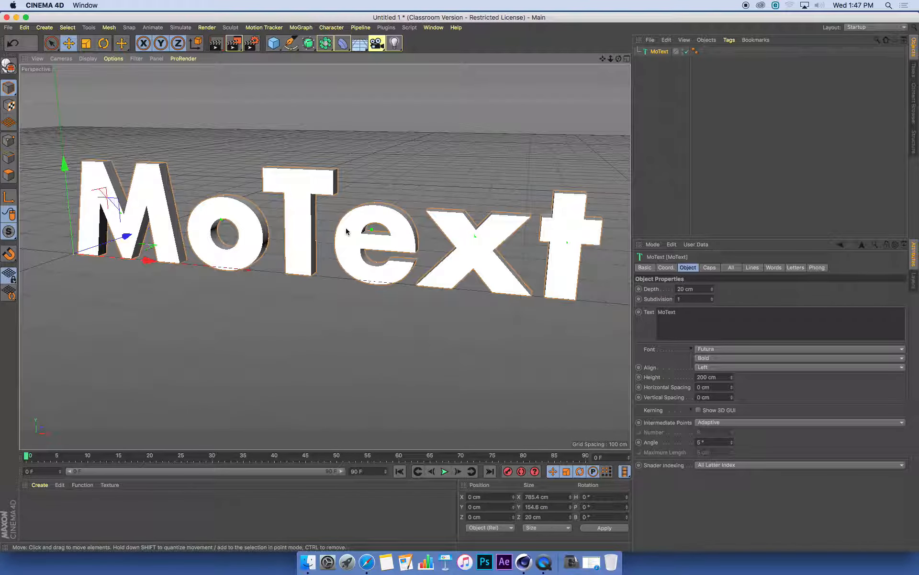
scroll(348, 231, "down", 5)
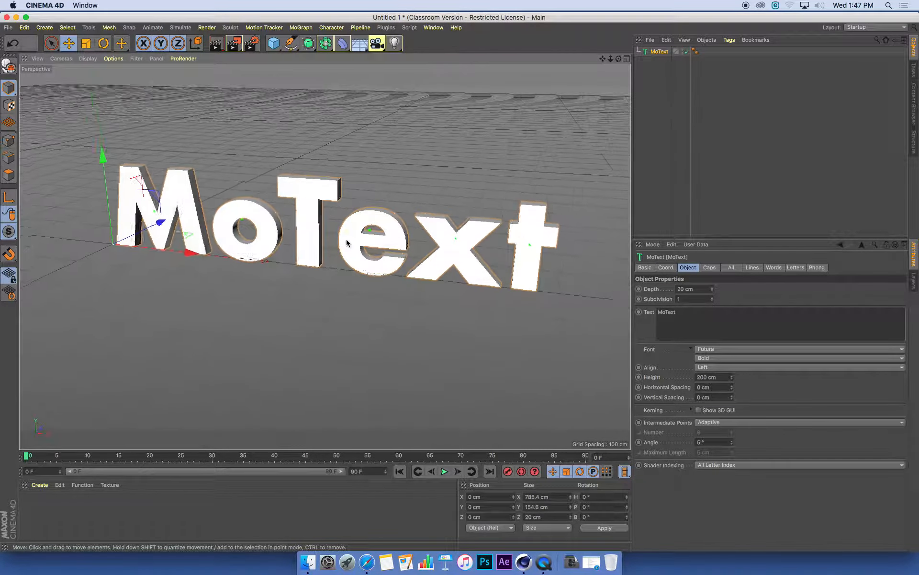
left_click_drag(346, 241, 343, 235, "alt")
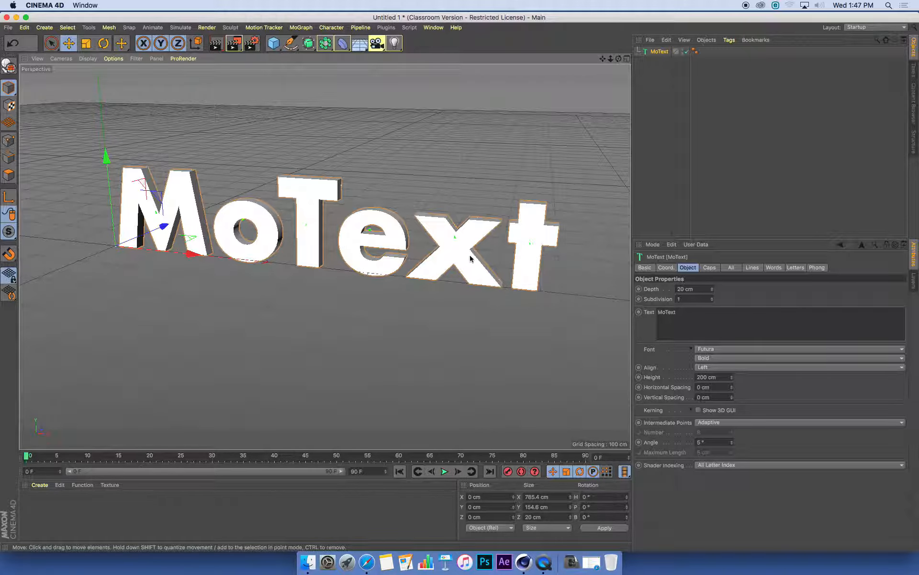
left_click_drag(477, 246, 463, 261, "alt")
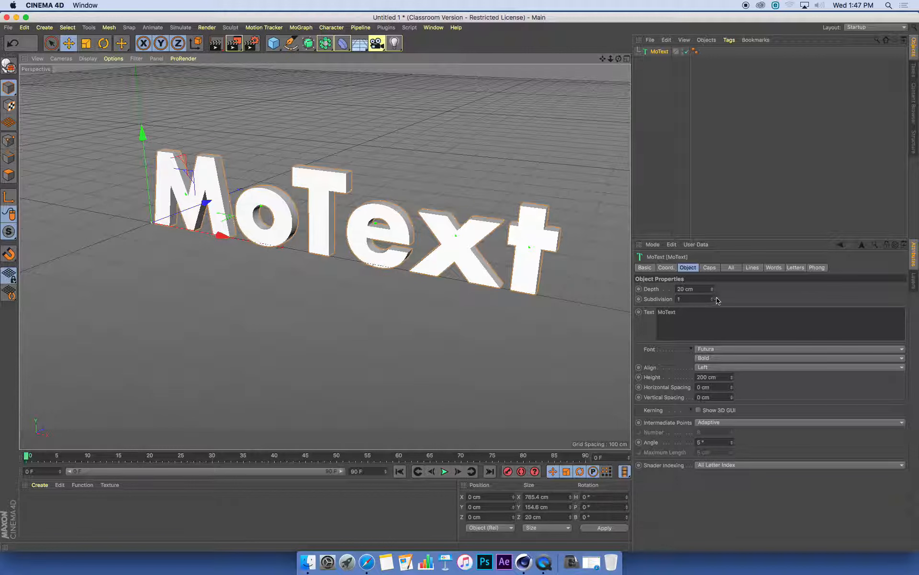
mouse_move(712, 289)
left_mouse_down()
mouse_move(714, 237)
mouse_move(713, 295)
left_mouse_up()
left_click_drag(349, 219, 441, 220, "alt")
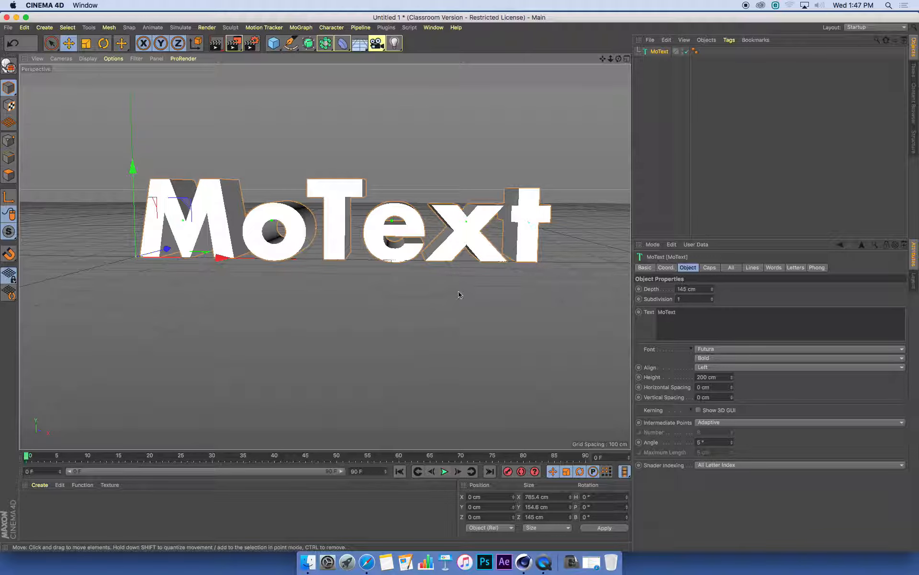
left_click_drag(400, 216, 475, 200, "alt")
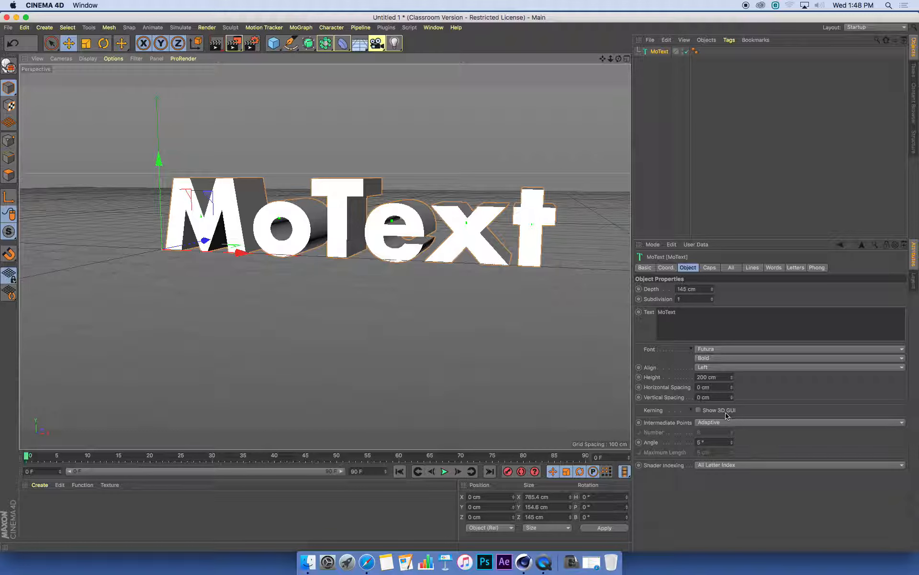
Step: Show the 3D kerning handles and tighten the spacing between the letters until the word is about 734 cm wide
left_click(699, 410)
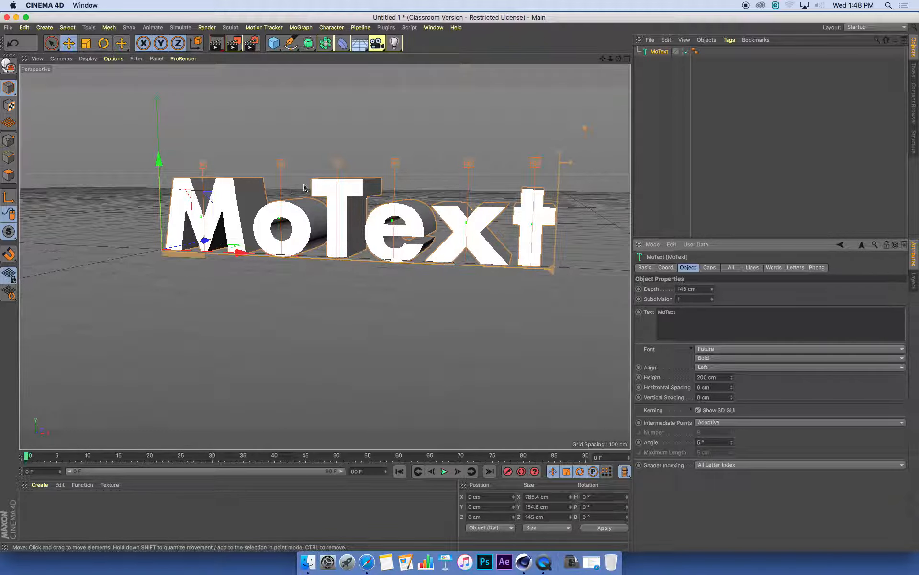
left_click_drag(304, 187, 359, 190, "alt")
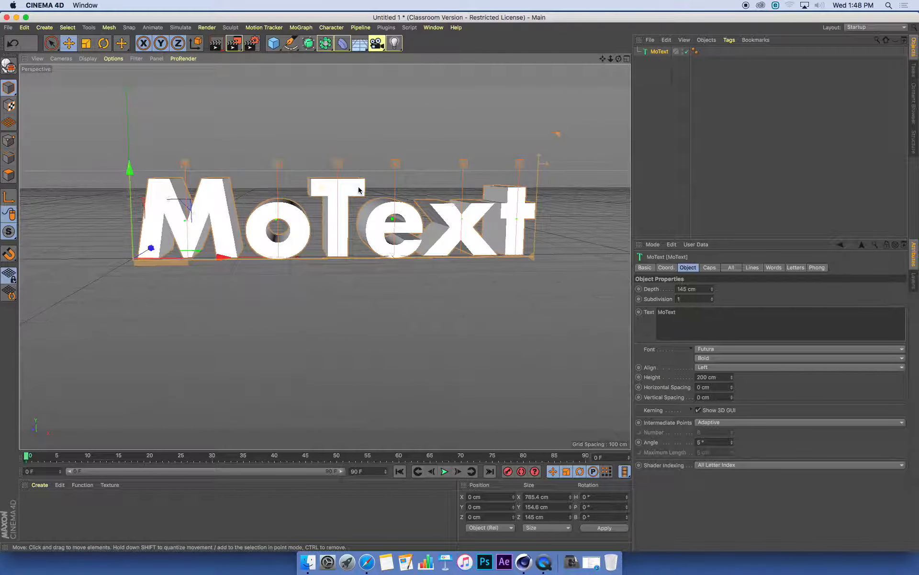
left_click_drag(276, 165, 273, 173)
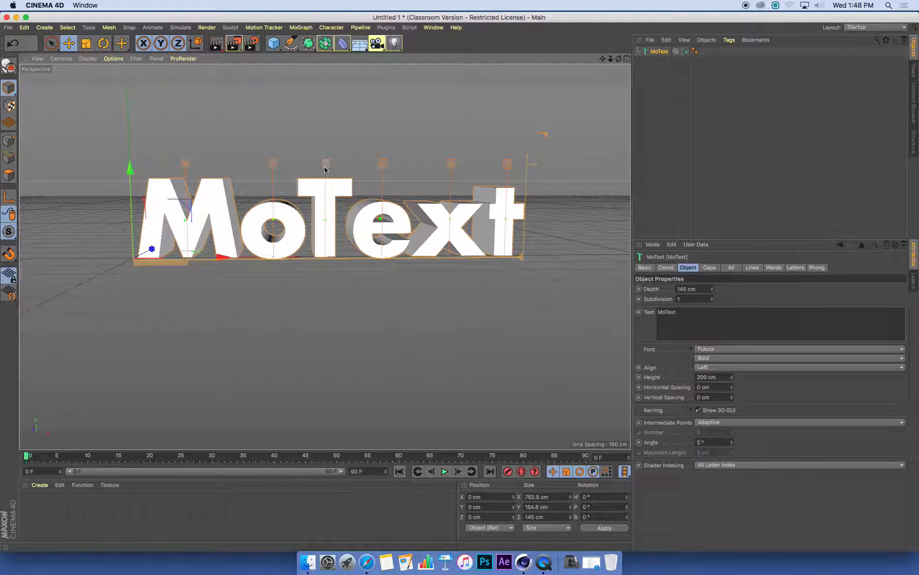
mouse_move(384, 170)
left_mouse_down()
mouse_move(370, 171)
mouse_move(378, 166)
left_mouse_up()
key("super+z")
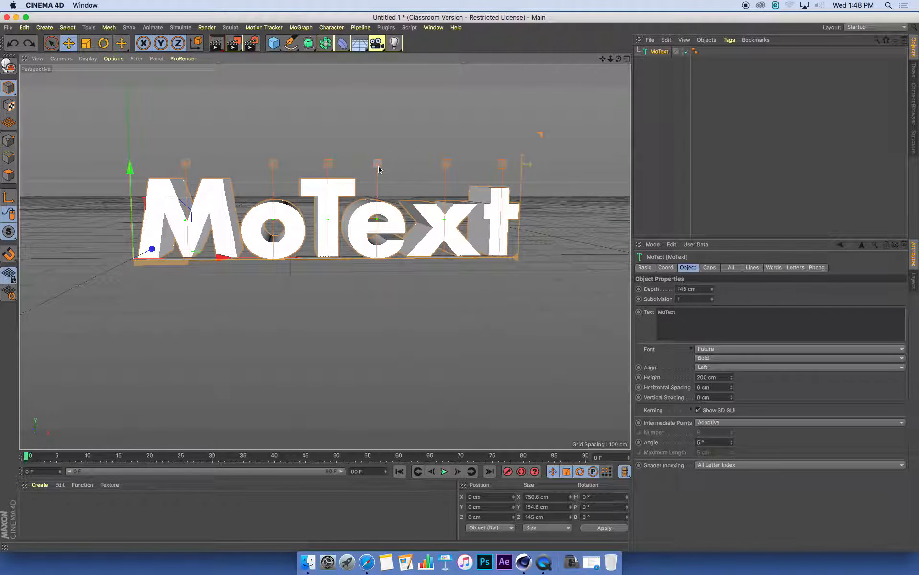
left_click_drag(400, 199, 437, 167, "alt")
left_click_drag(427, 220, 362, 216, "alt")
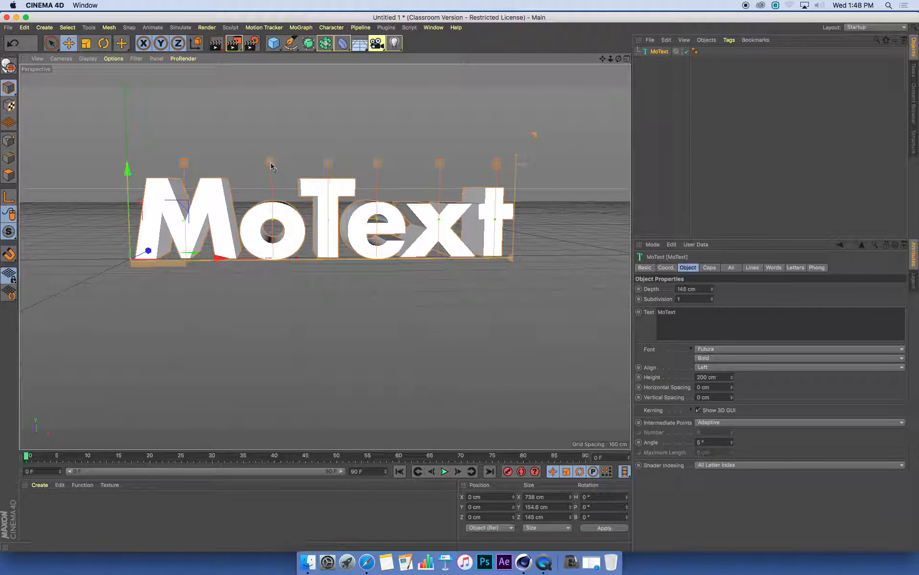
left_click_drag(271, 164, 269, 164)
Step: Examine the faces and edges of the extruded letters up close from several angles
mouse_move(397, 229)
left_mouse_down("alt")
mouse_move(314, 229)
mouse_move(400, 242)
left_mouse_up("alt")
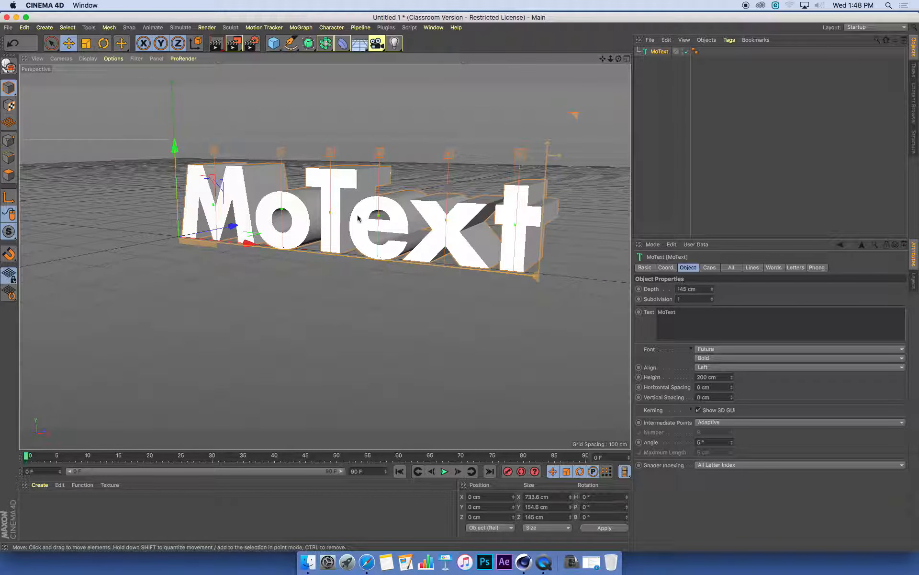
left_click_drag(372, 229, 378, 235, "alt")
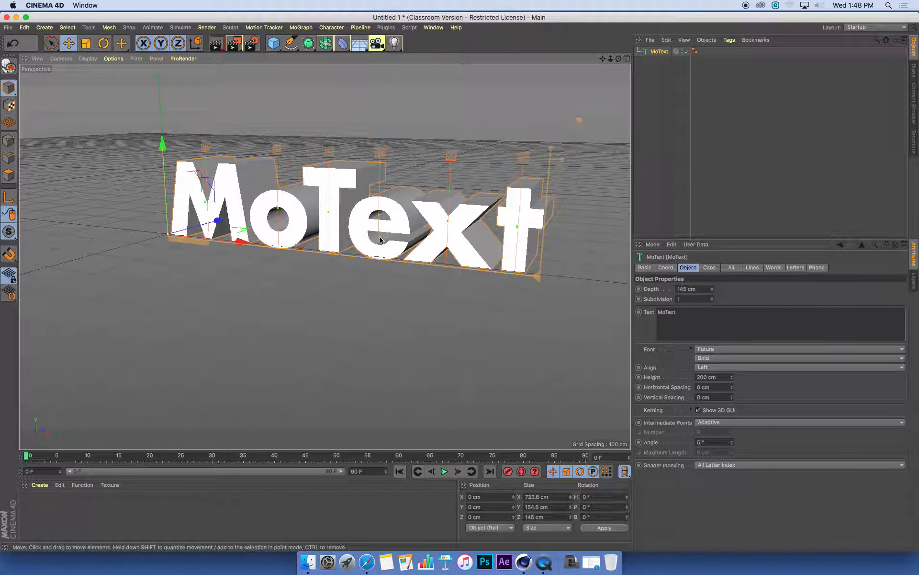
right_click_drag(382, 244, 414, 236, "alt")
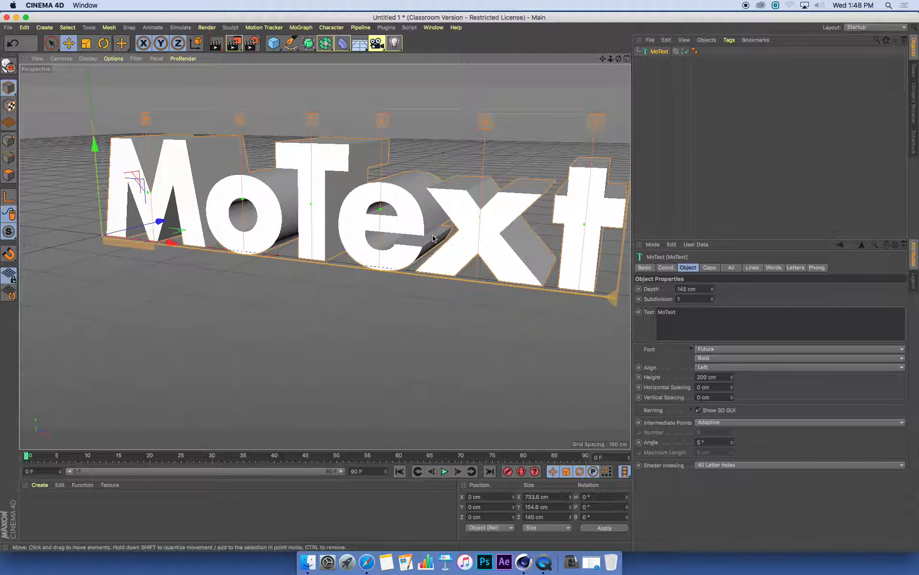
mouse_move(428, 231)
left_mouse_down("alt")
mouse_move(407, 218)
mouse_move(417, 219)
left_mouse_up("alt")
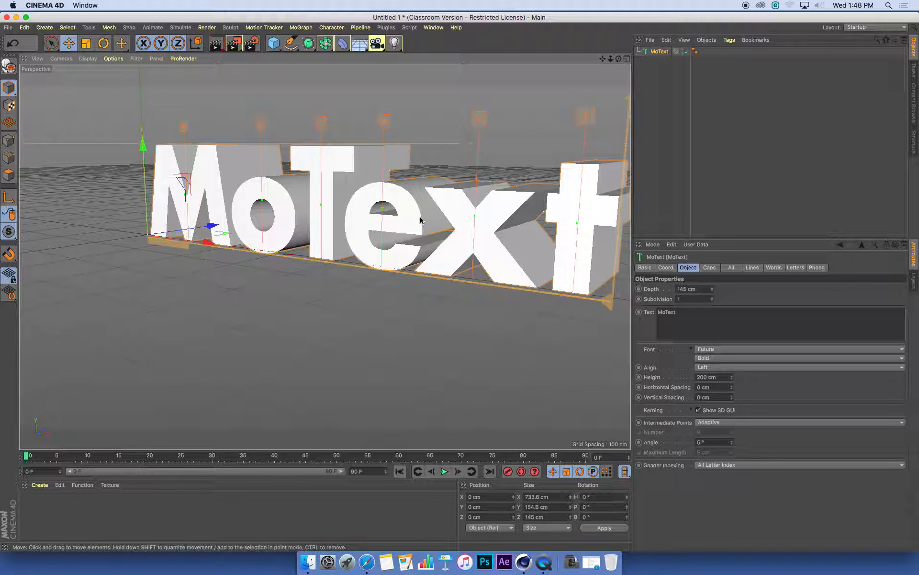
right_click_drag(392, 205, 369, 170, "alt")
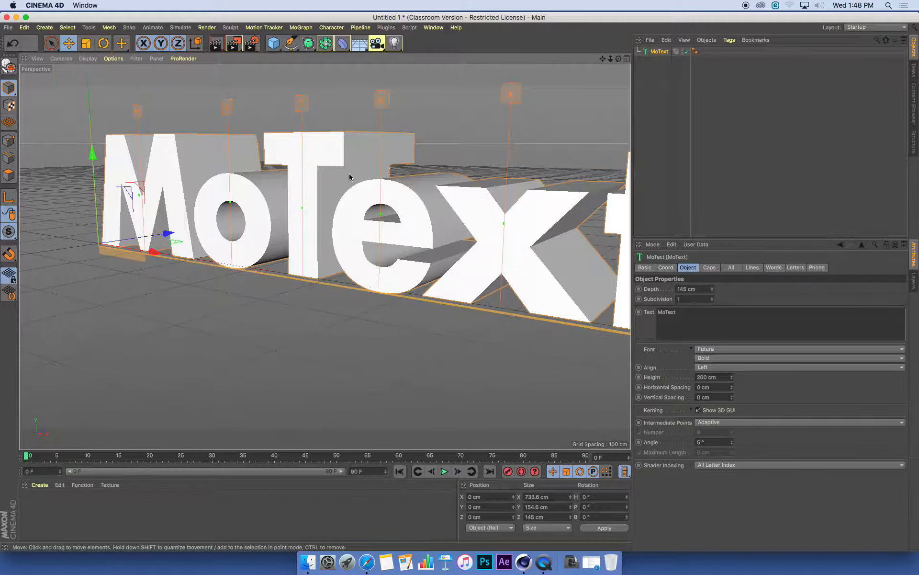
left_click_drag(364, 174, 367, 173, "alt")
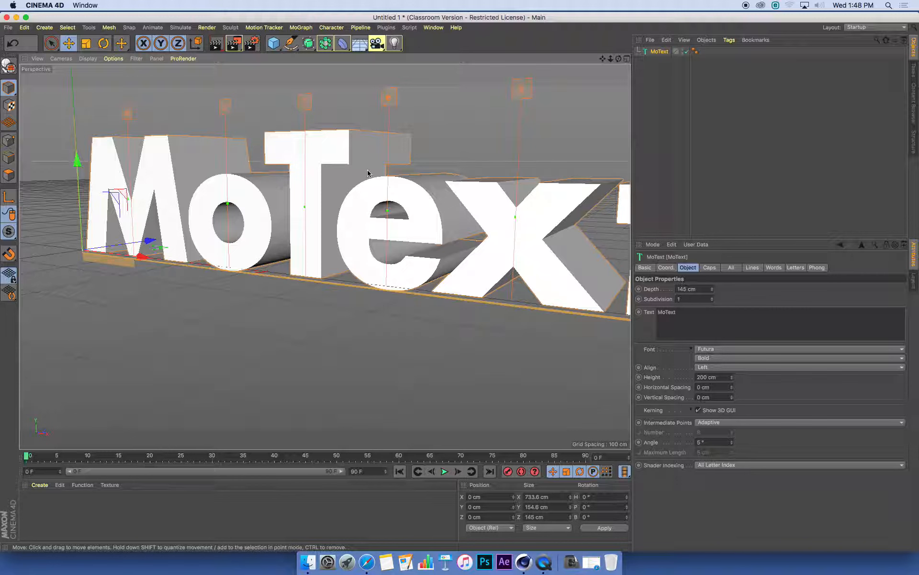
left_click_drag(368, 173, 380, 170, "alt")
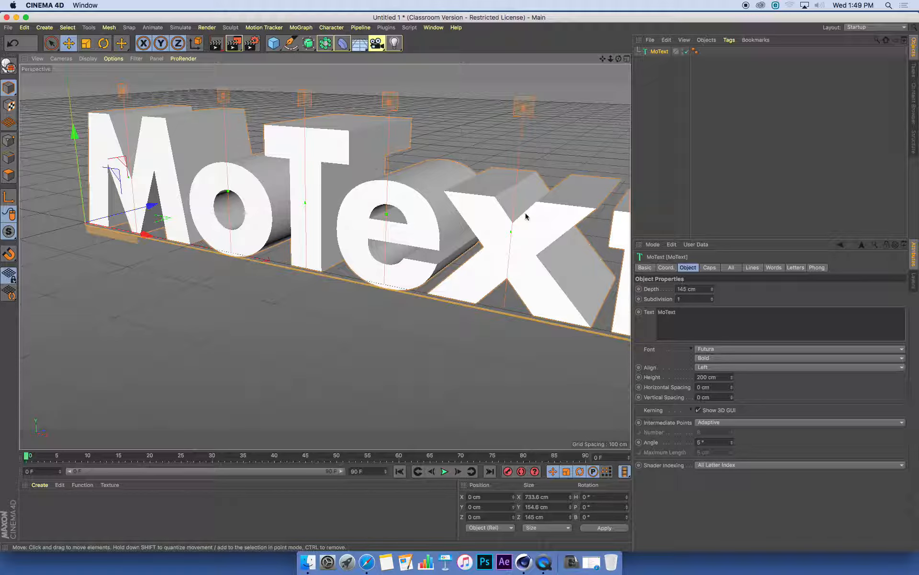
Step: Set the start cap of the MoText object to Fillet Cap and inspect the bevelled front edges
left_click(710, 268)
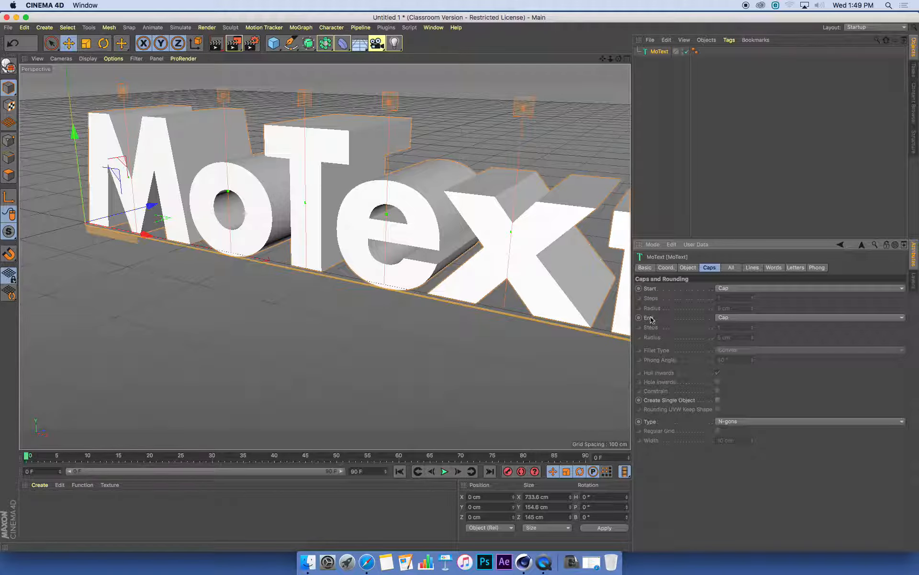
left_click(734, 289)
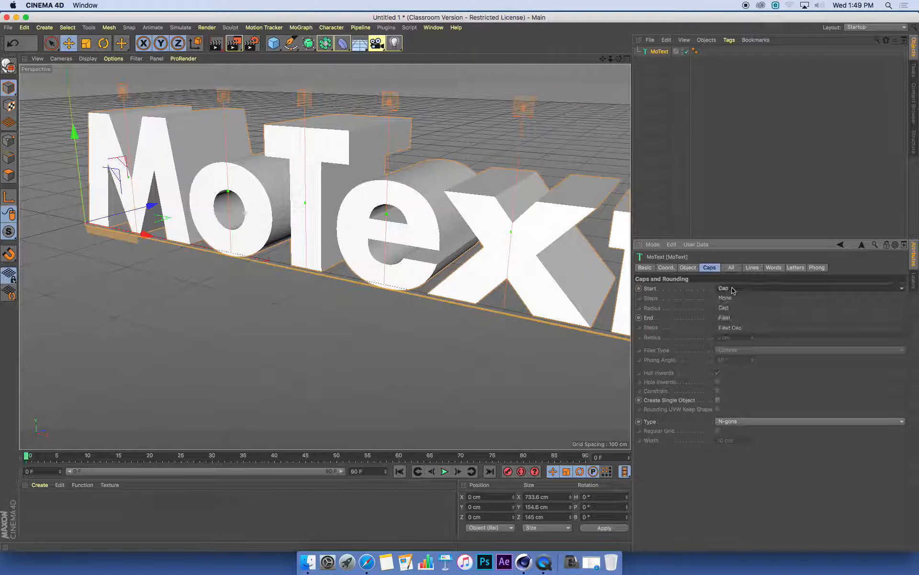
left_click(743, 332)
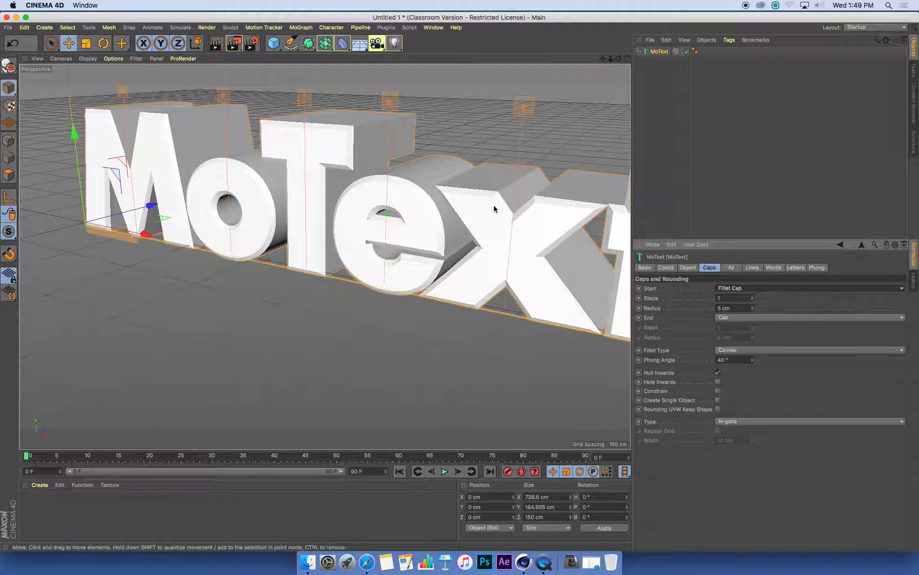
left_click_drag(487, 210, 503, 223, "alt")
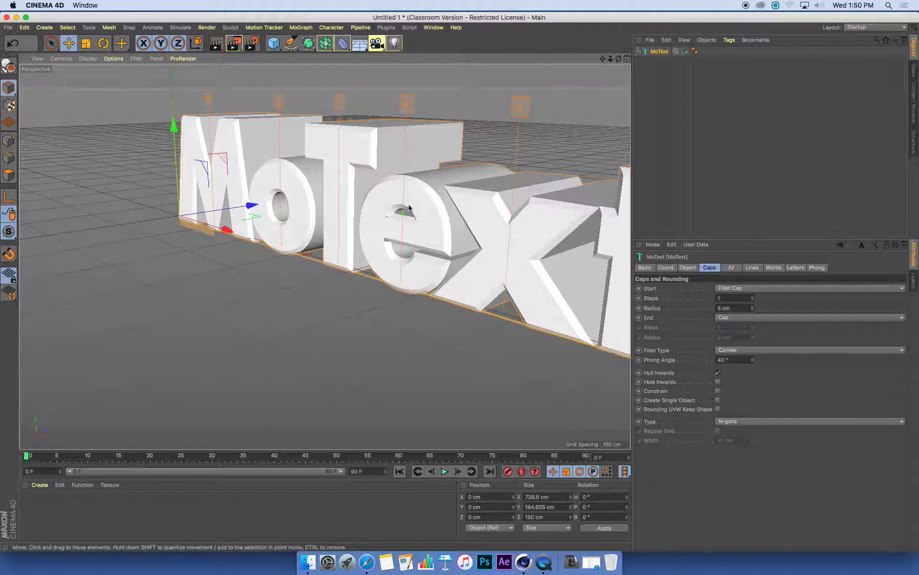
left_click_drag(342, 200, 349, 192, "alt")
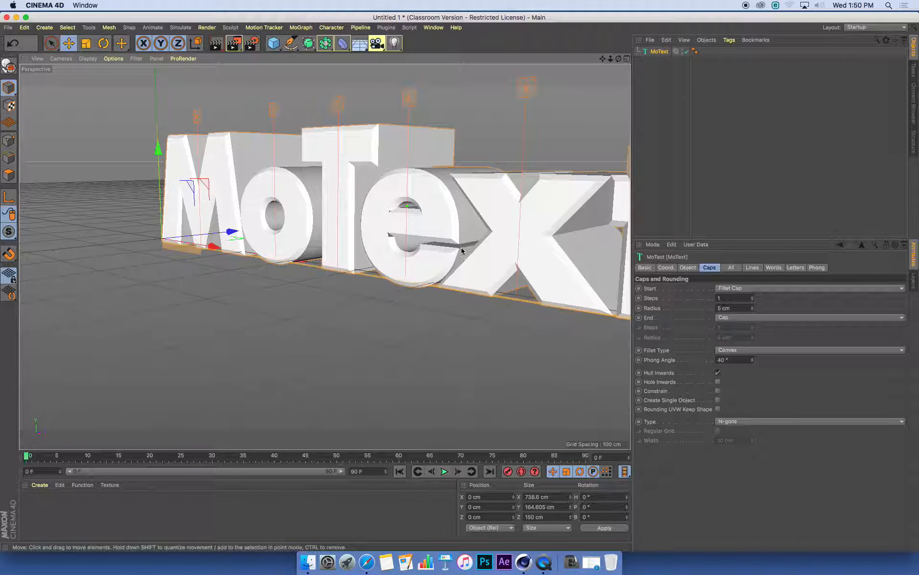
mouse_move(450, 235)
left_mouse_down("alt")
mouse_move(411, 195)
mouse_move(446, 225)
mouse_move(449, 201)
mouse_move(460, 201)
mouse_move(417, 218)
mouse_move(449, 232)
left_mouse_up("alt")
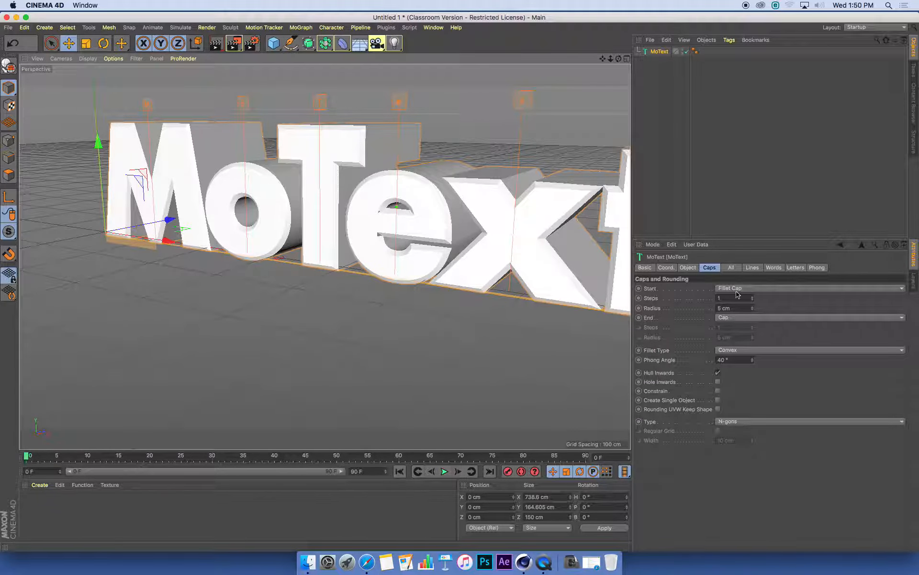
Step: Set the end cap of the MoText object to Fillet Cap and inspect the letter edges from several angles
left_click_drag(525, 231, 579, 277, "alt")
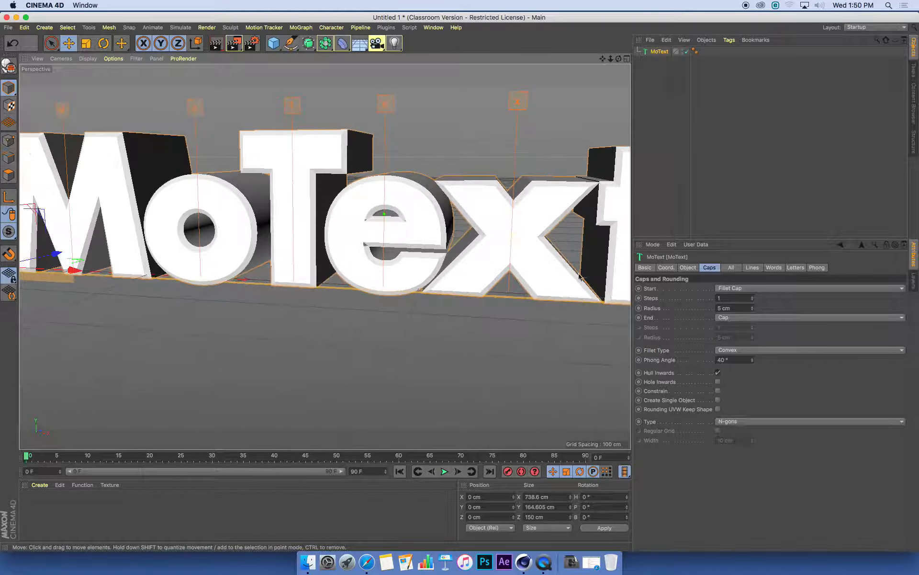
left_click(739, 317)
left_click(739, 360)
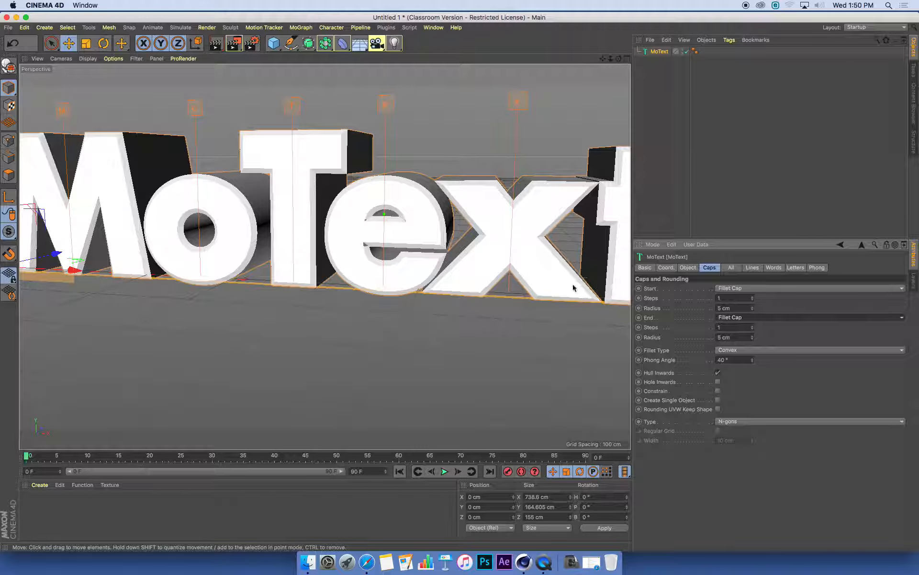
mouse_move(494, 262)
left_mouse_down("alt")
mouse_move(470, 257)
mouse_move(522, 246)
mouse_move(503, 246)
left_mouse_up("alt")
scroll(501, 244, "up", 4)
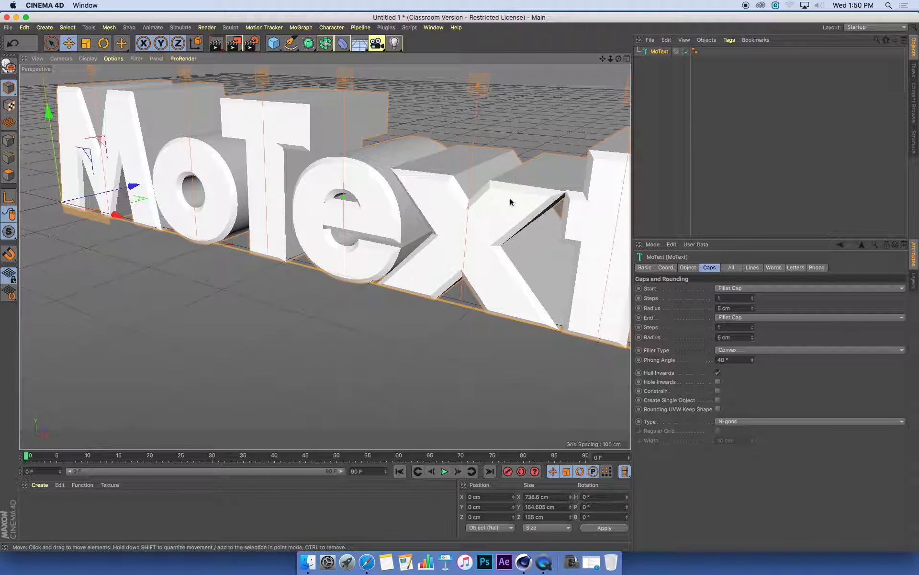
mouse_move(522, 199)
left_mouse_down("alt")
mouse_move(493, 191)
mouse_move(526, 215)
left_mouse_up("alt")
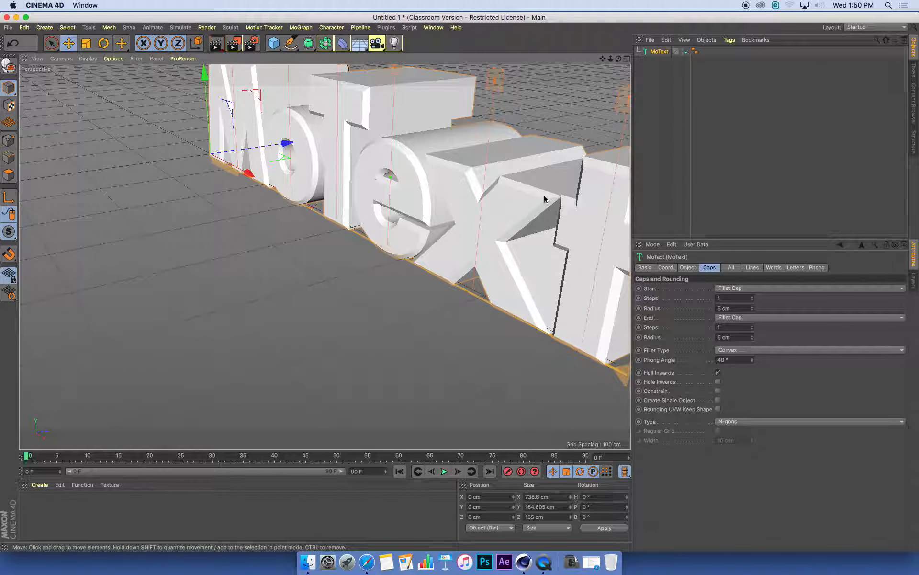
Step: Try the 2 Steps fillet type on the MoText caps, and switch the fillet type back to Convex
left_click(742, 351)
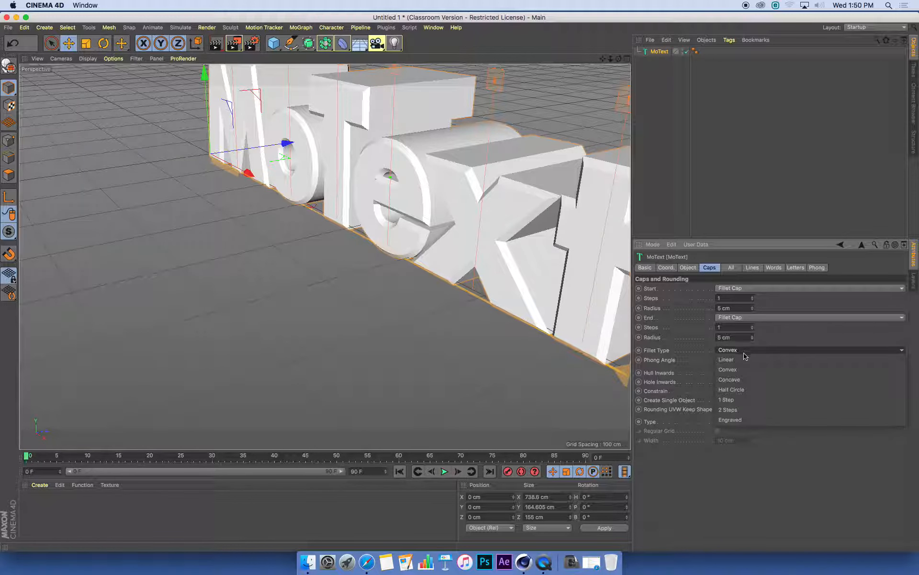
left_click(742, 411)
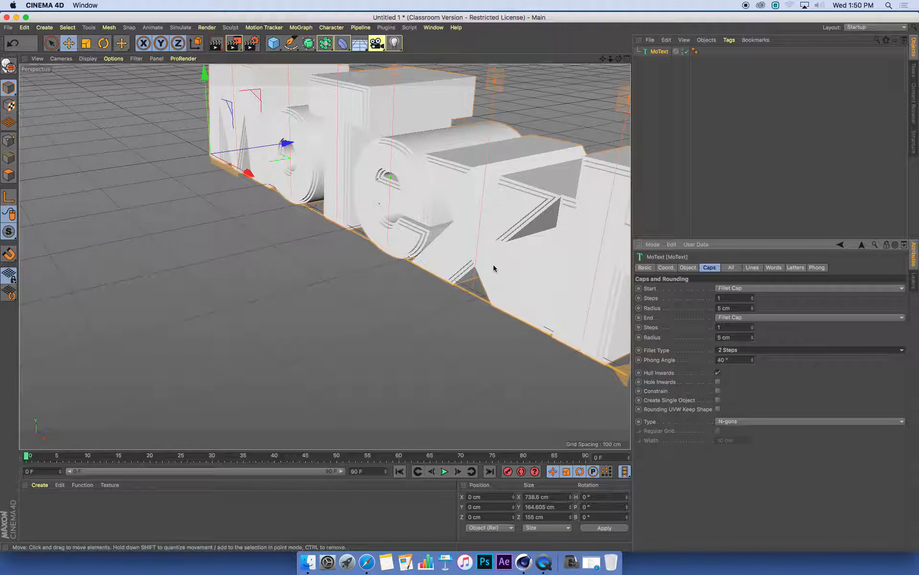
left_click_drag(499, 255, 615, 299, "alt")
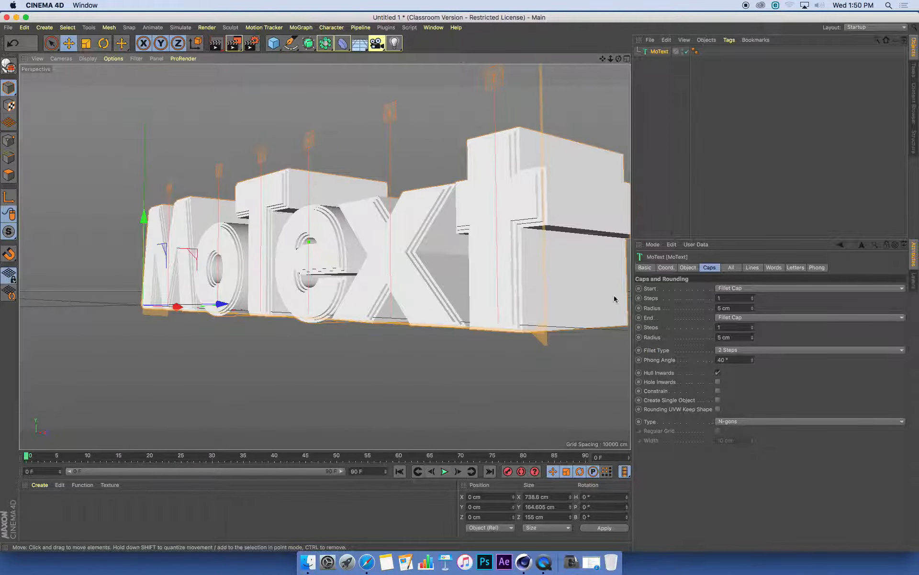
left_click(741, 350)
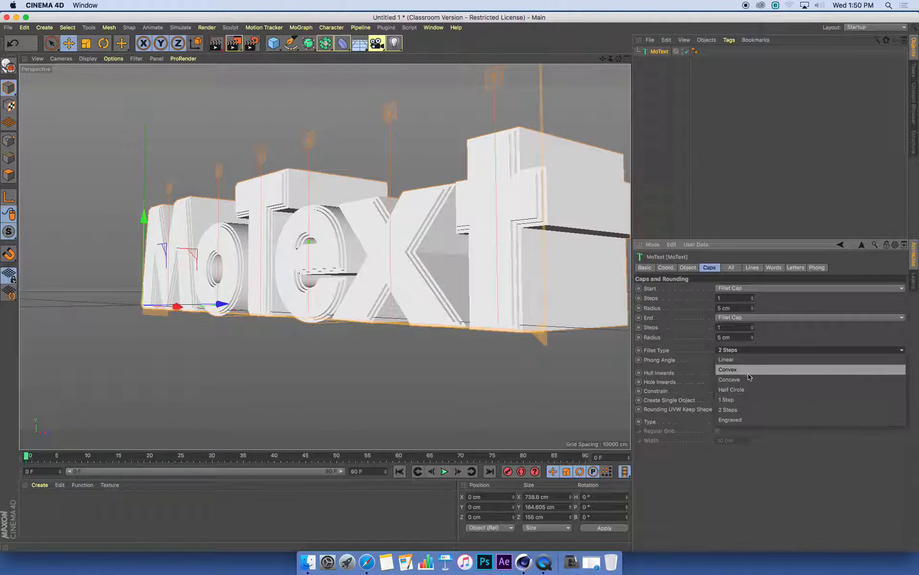
left_click(749, 372)
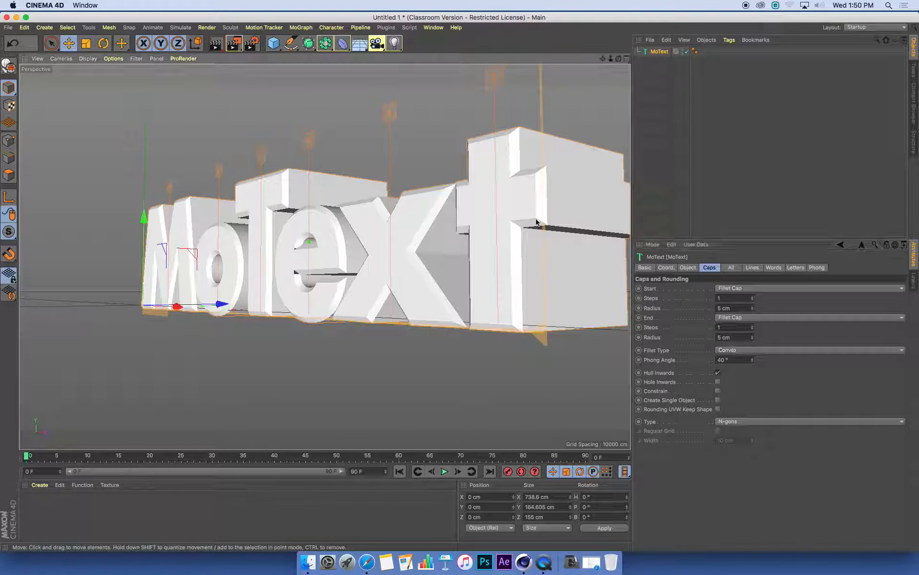
left_click_drag(538, 222, 503, 233, "alt")
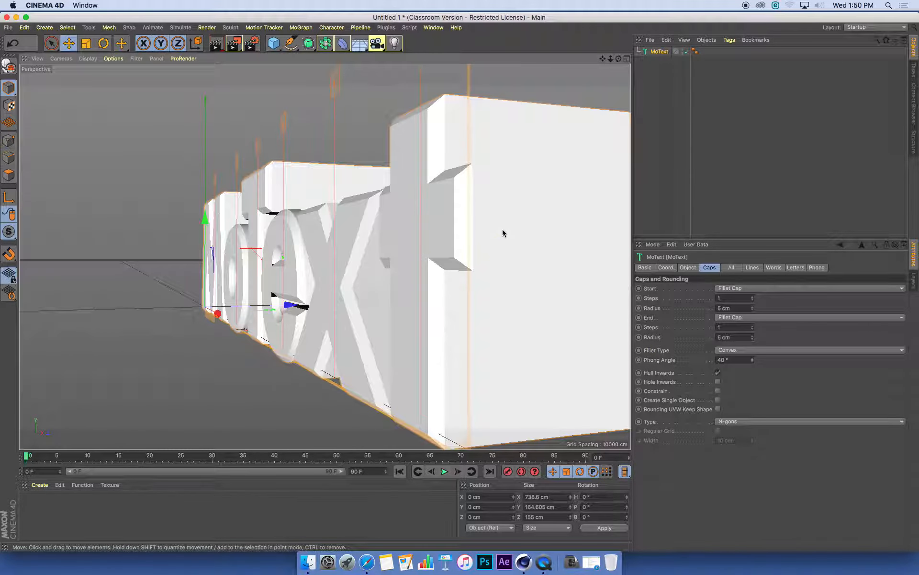
Step: Try the Concave fillet type on the single-step caps and return to Convex
left_click(738, 350)
left_click(739, 381)
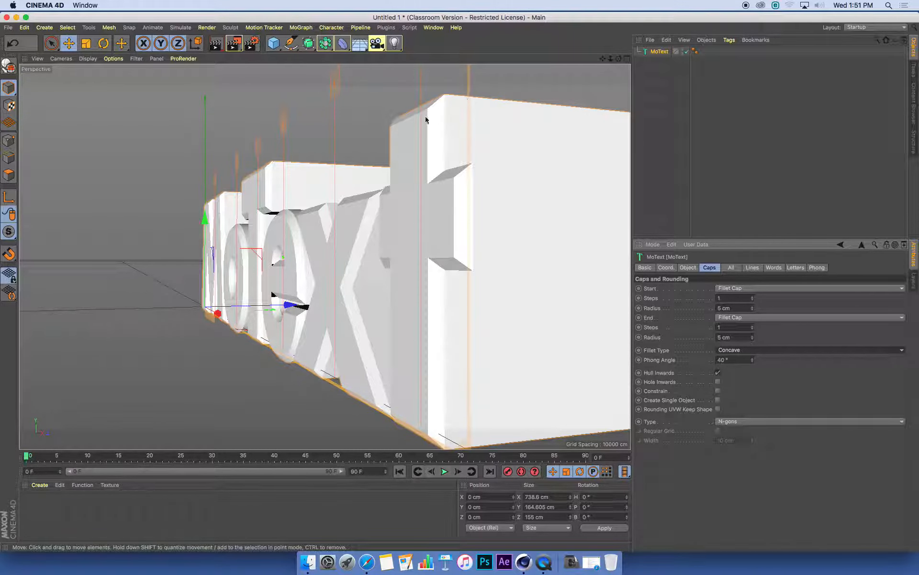
left_click(737, 350)
left_click(749, 375)
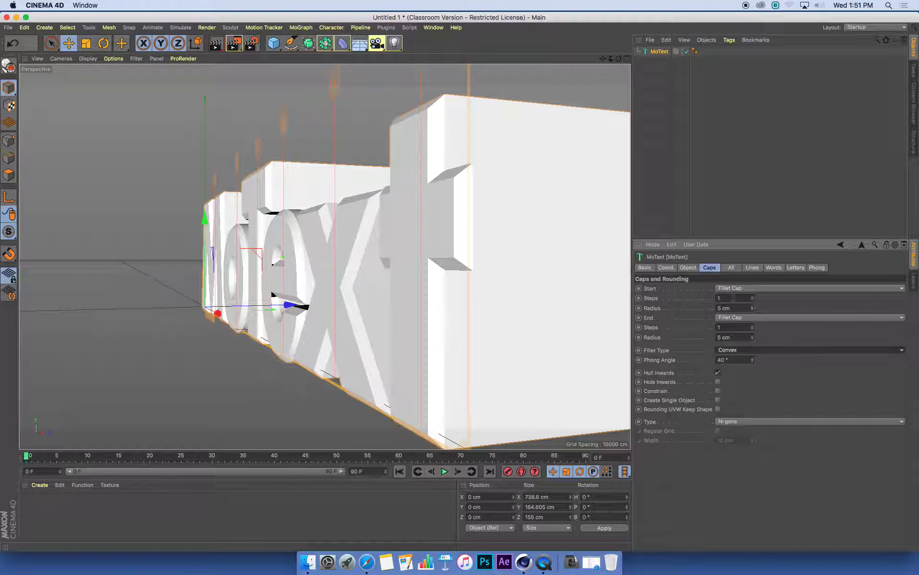
Step: Set the fillet steps of both the start and end caps to 10 and inspect the edges of the letter t
left_click(736, 298)
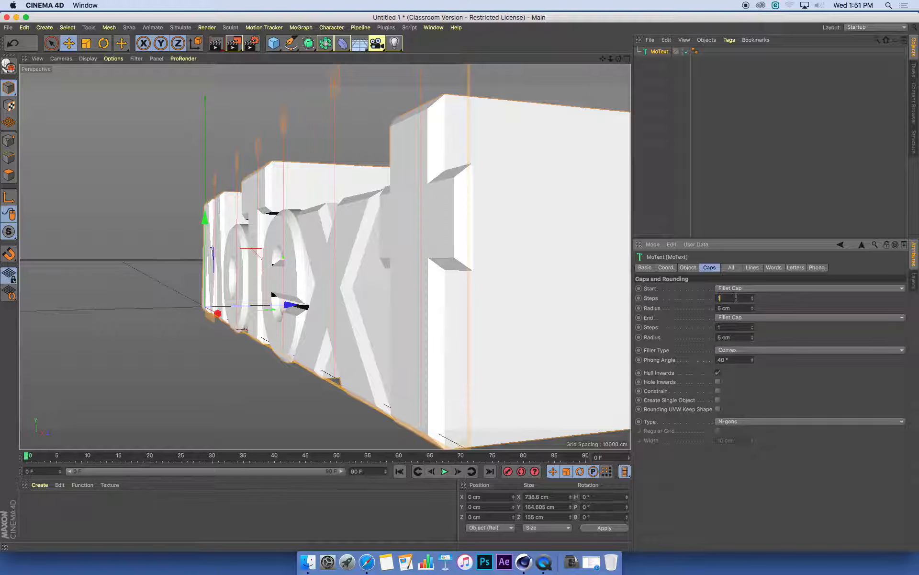
left_click(738, 328)
type("0")
left_click(735, 298)
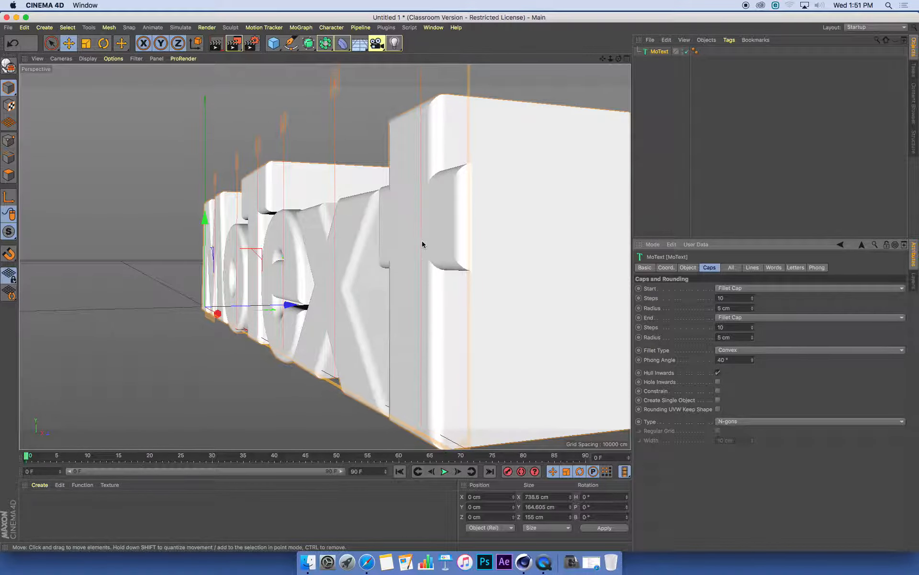
left_click_drag(421, 243, 456, 173, "alt")
Step: Change the fillet type of the ten-step caps to Concave and examine the letter edges from several angles
left_click(736, 349)
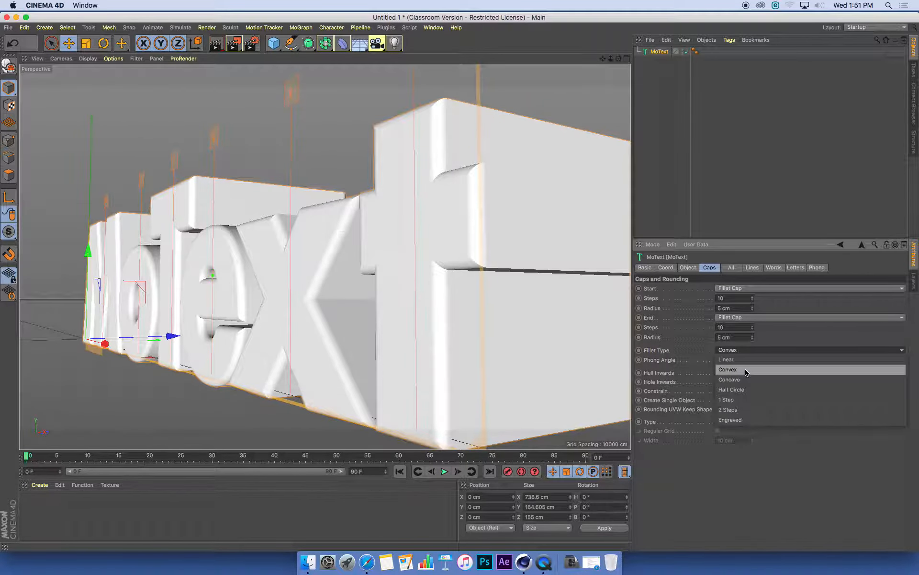
left_click(746, 383)
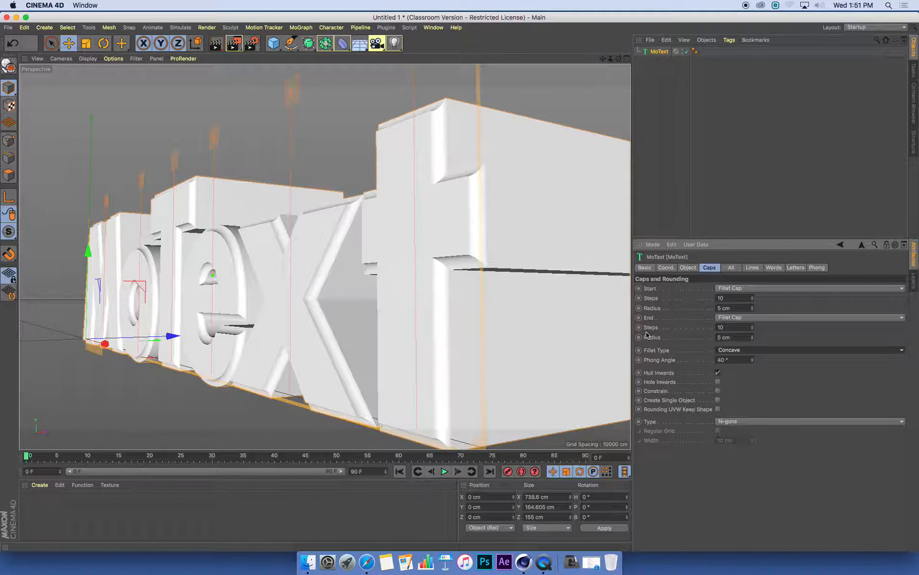
mouse_move(476, 205)
left_mouse_down("alt")
mouse_move(447, 213)
mouse_move(433, 113)
mouse_move(481, 136)
mouse_move(470, 198)
left_mouse_up("alt")
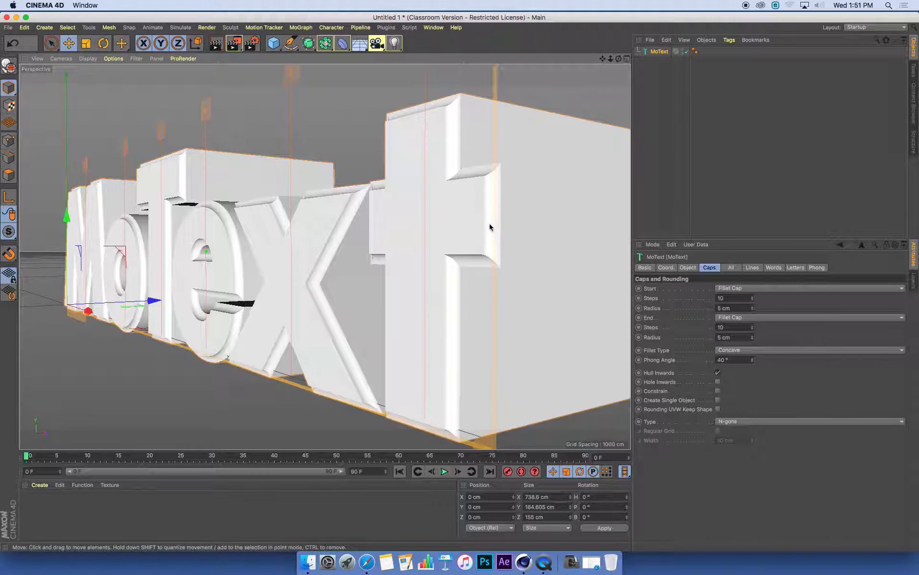
mouse_move(489, 224)
left_mouse_down("alt")
mouse_move(508, 223)
mouse_move(482, 223)
mouse_move(505, 223)
left_mouse_up("alt")
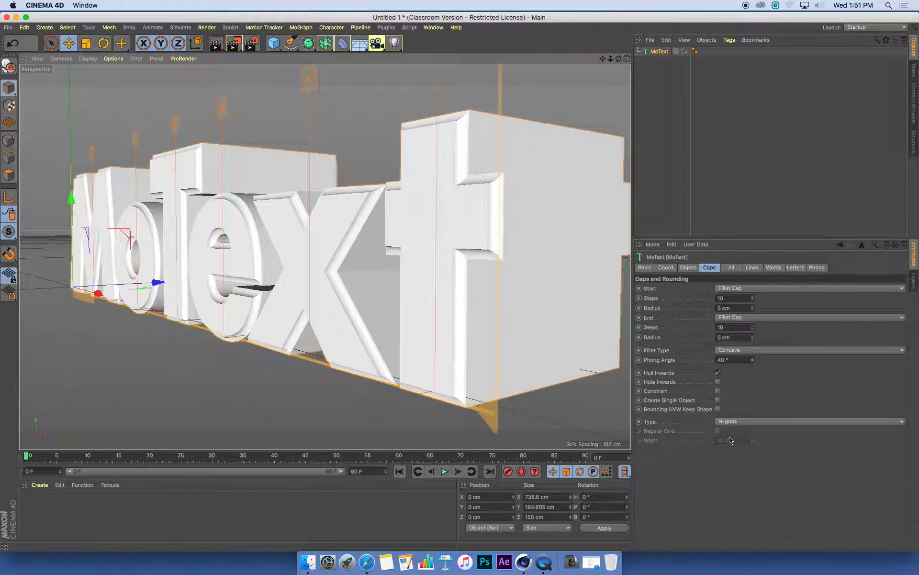
left_click_drag(478, 277, 427, 243, "alt")
right_click_drag(468, 240, 430, 242, "alt")
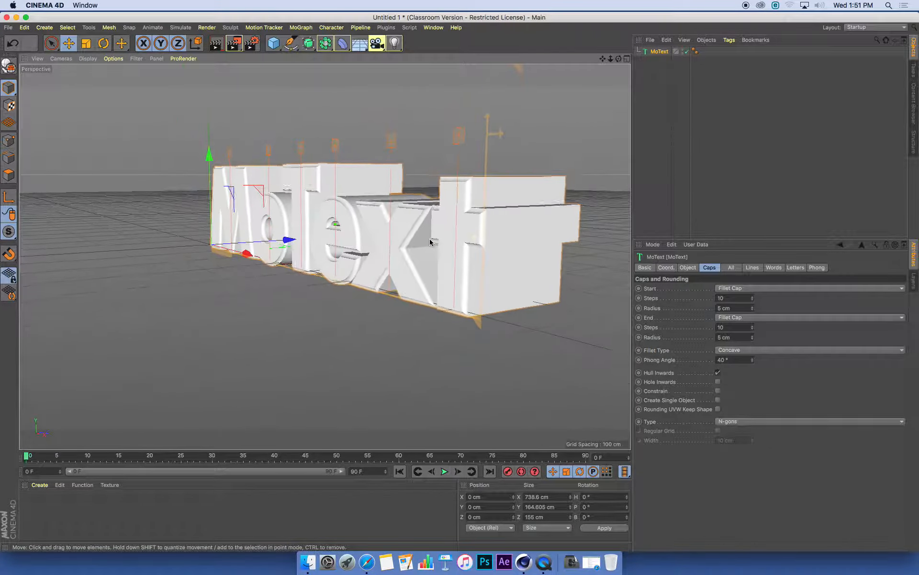
left_click_drag(430, 243, 491, 238, "alt")
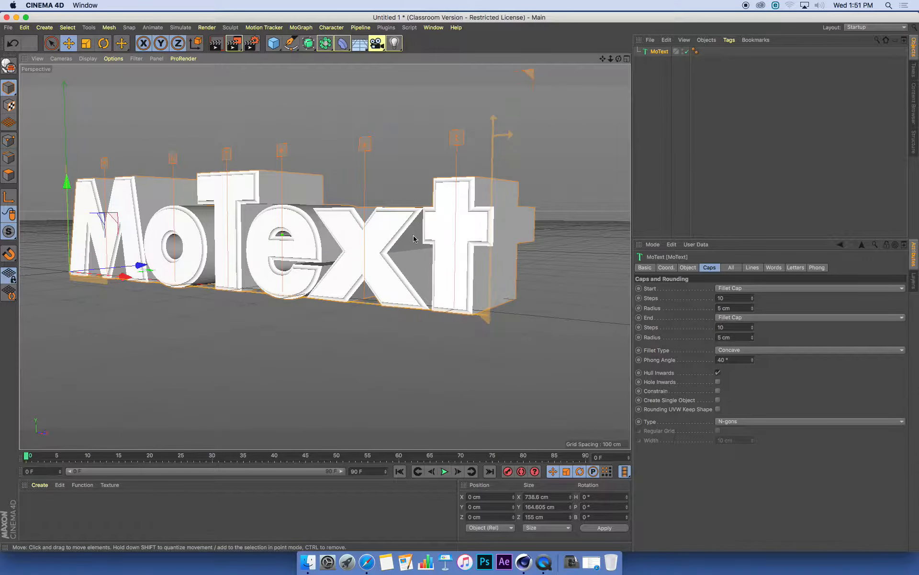
left_click_drag(414, 238, 452, 231, "alt")
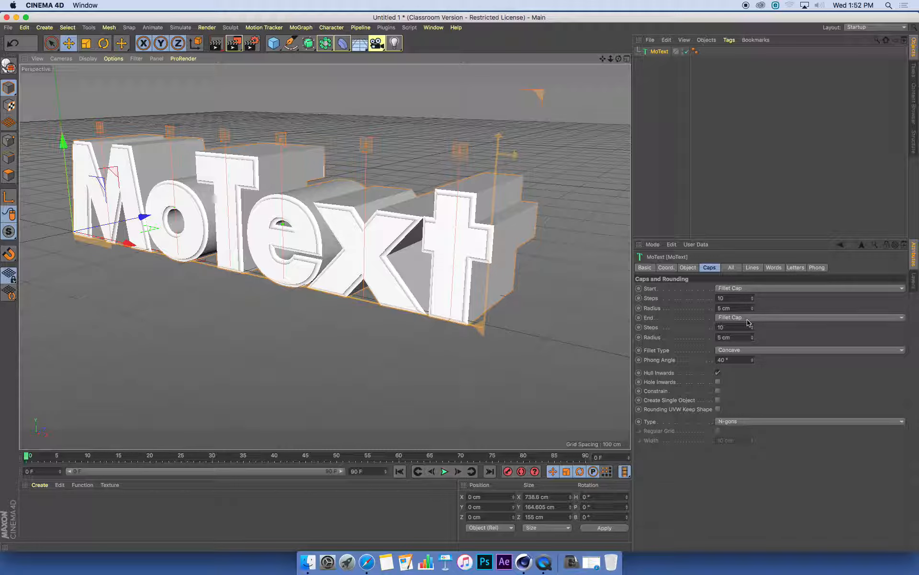
Step: Set the fillet type of the MoText caps to 2 Steps and view the lettering at an angle
left_click(744, 351)
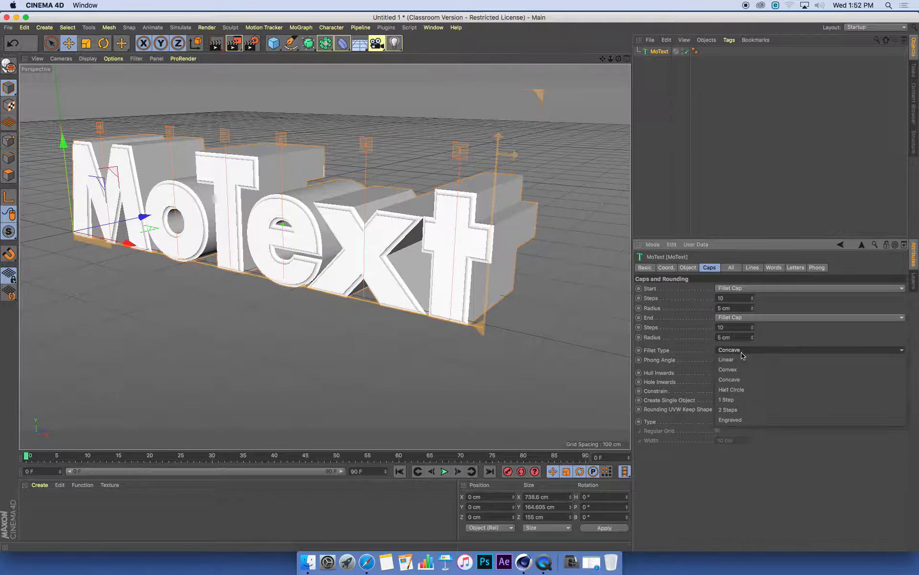
left_click(751, 409)
left_click_drag(383, 272, 457, 248, "alt")
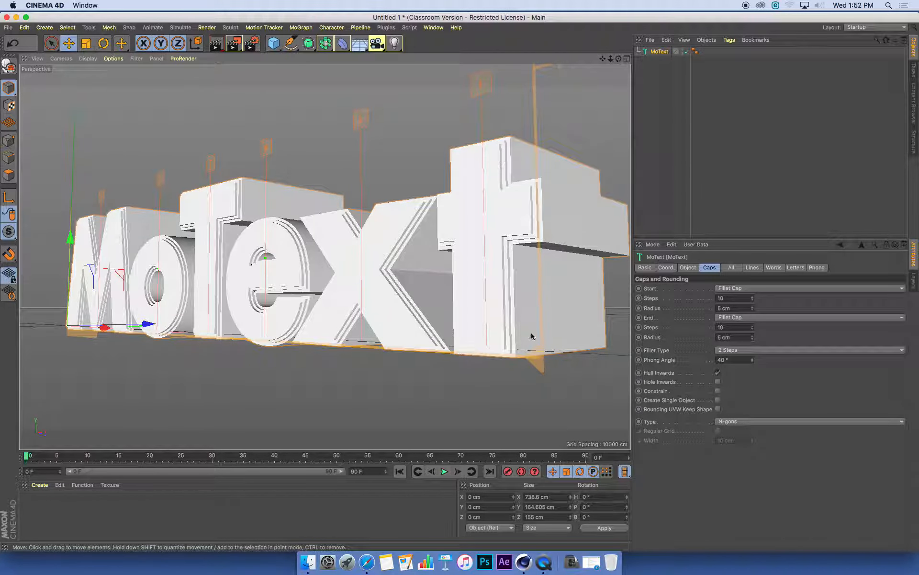
left_click(544, 562)
left_click(139, 6)
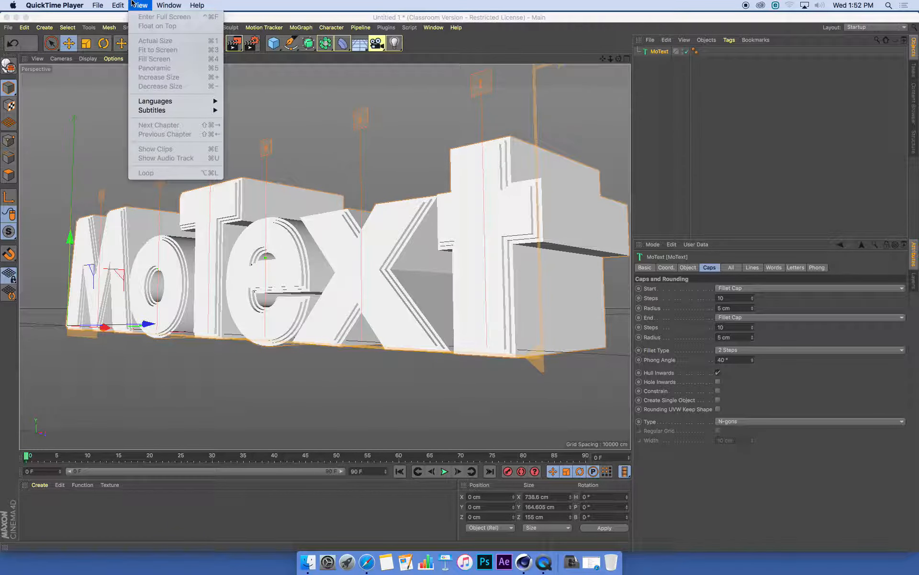
mouse_move(95, 4)
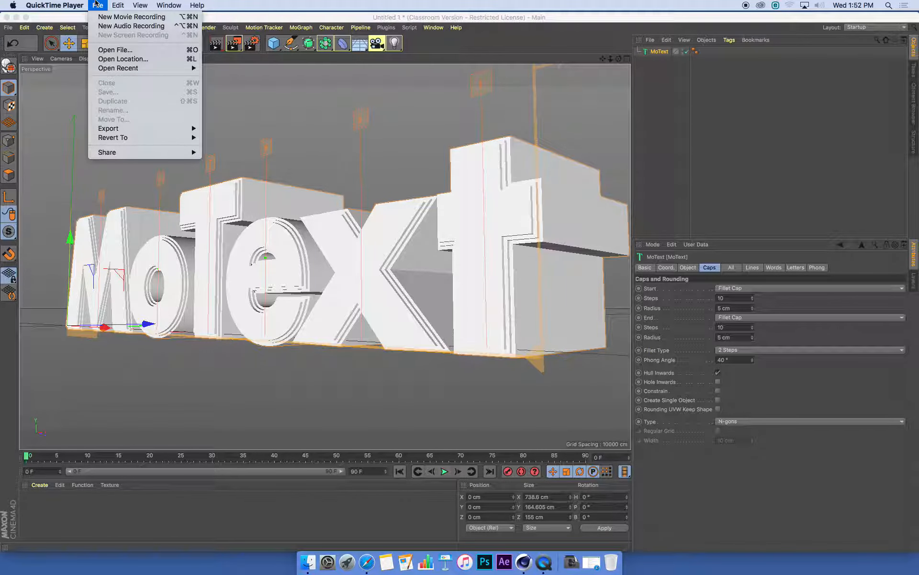
left_click(114, 4)
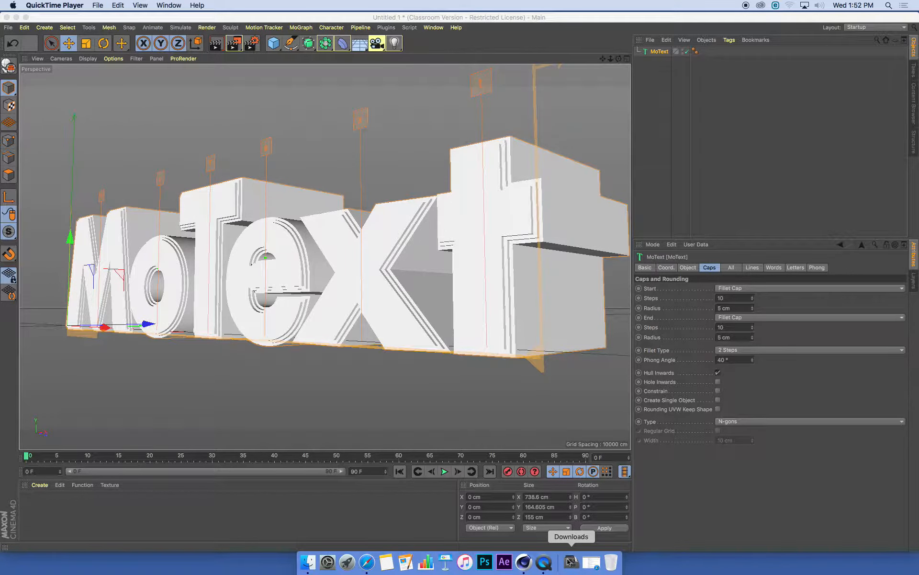